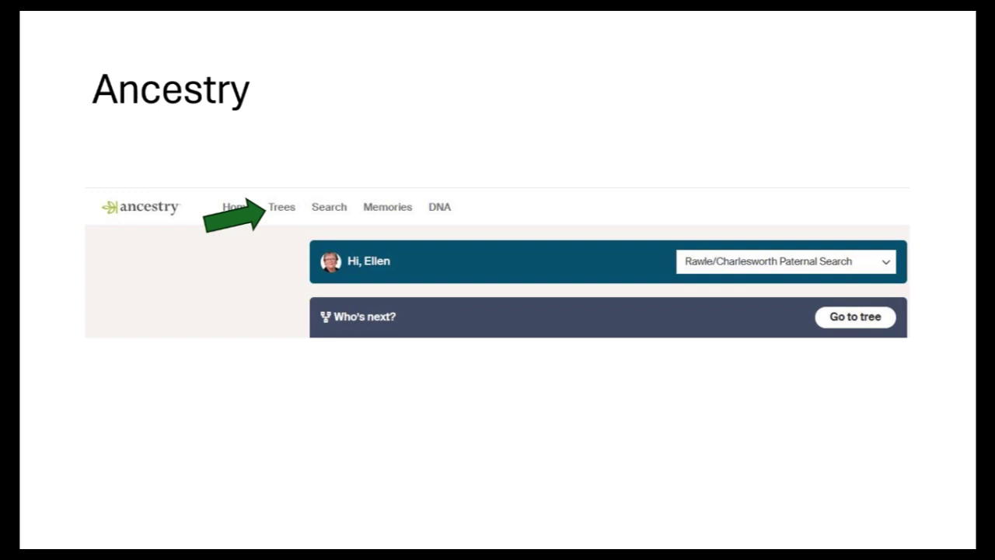
Advance the slide to reach Ancestry's Start a new tree page.
key("Right")
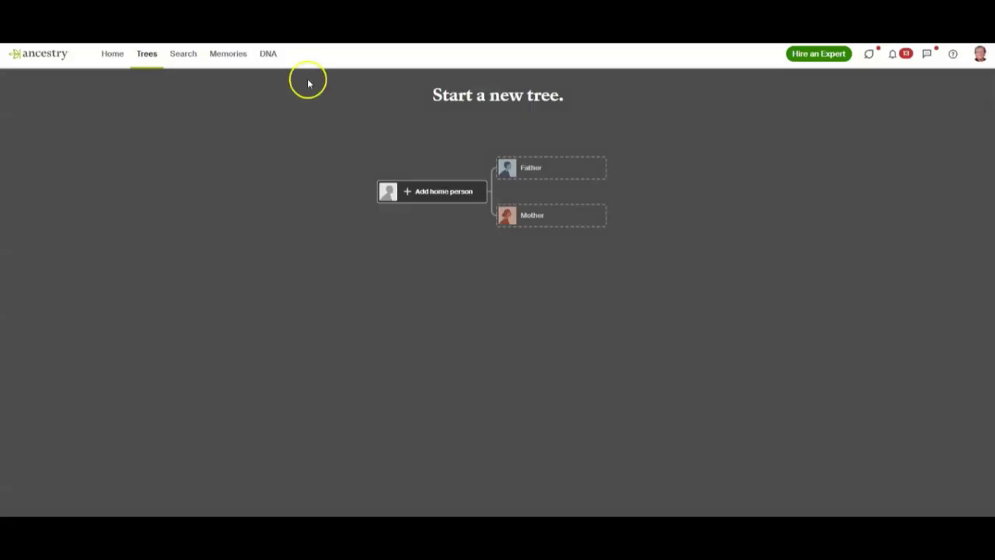
Add 'Me' as the female, living home person of the new tree.
left_click(446, 192)
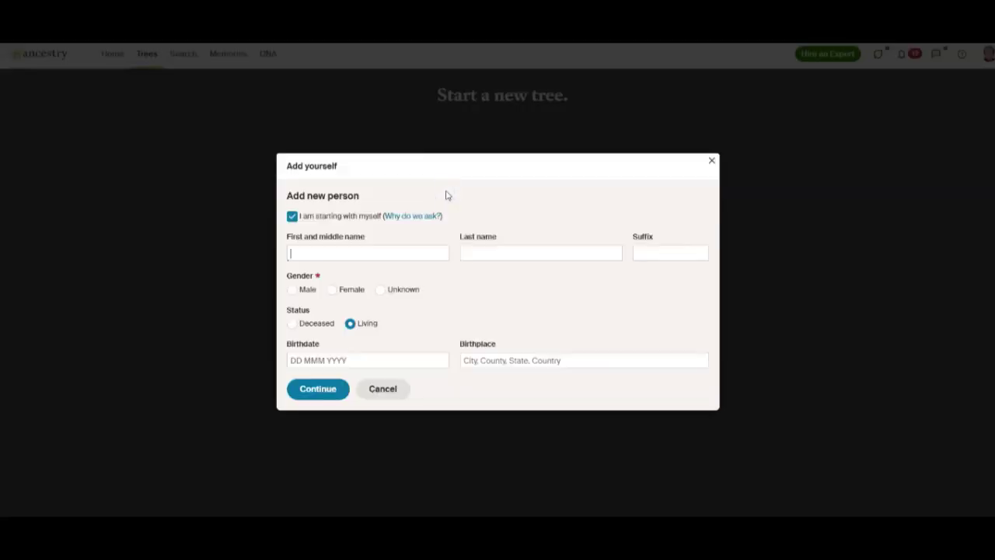
left_click(325, 255)
type("Me")
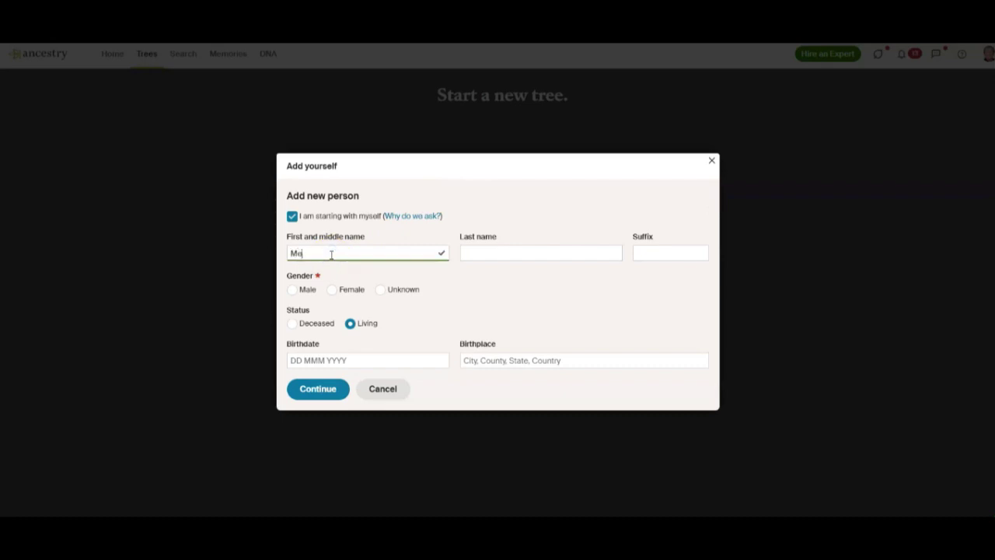
left_click(332, 290)
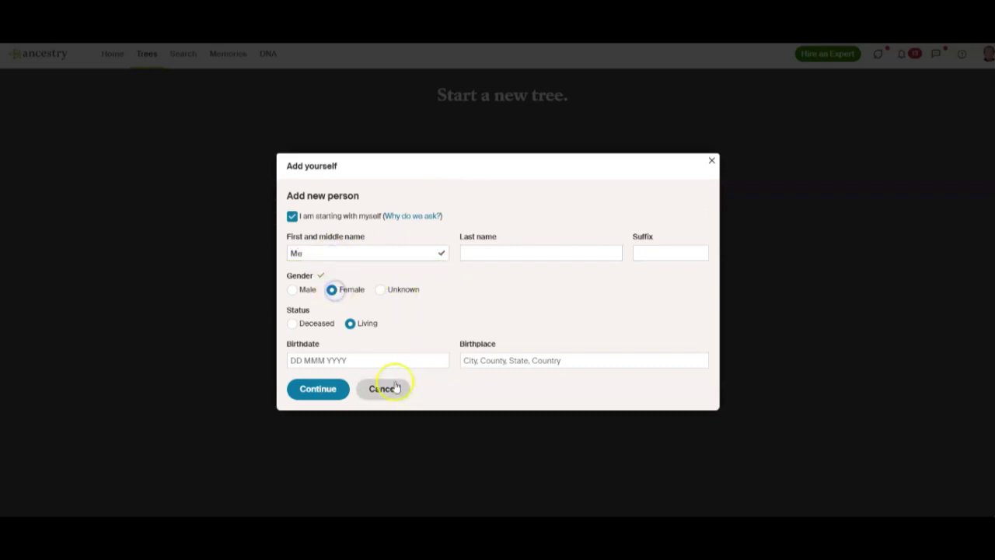
left_click(316, 391)
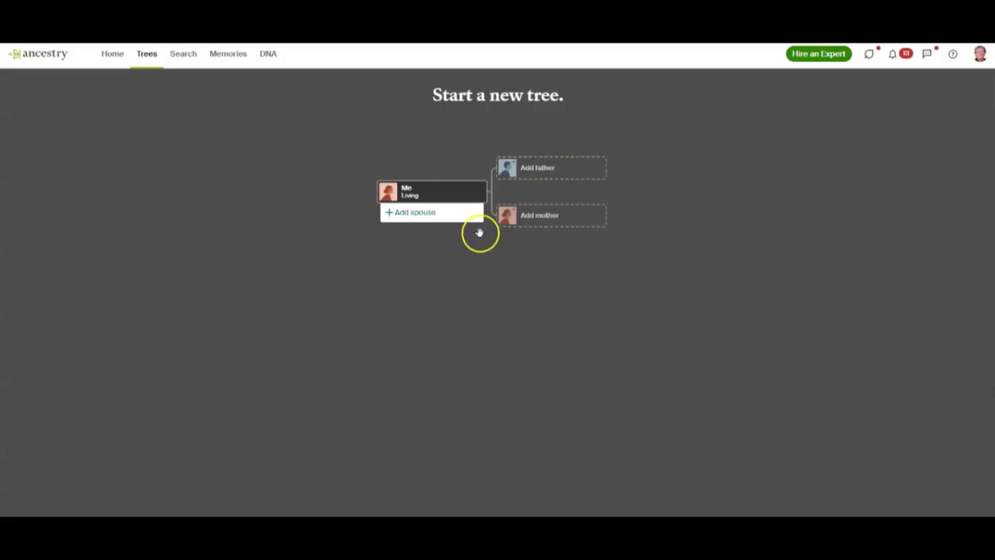
Add the father with his first, middle and last name, marked as deceased.
left_click(545, 171)
left_click(392, 221)
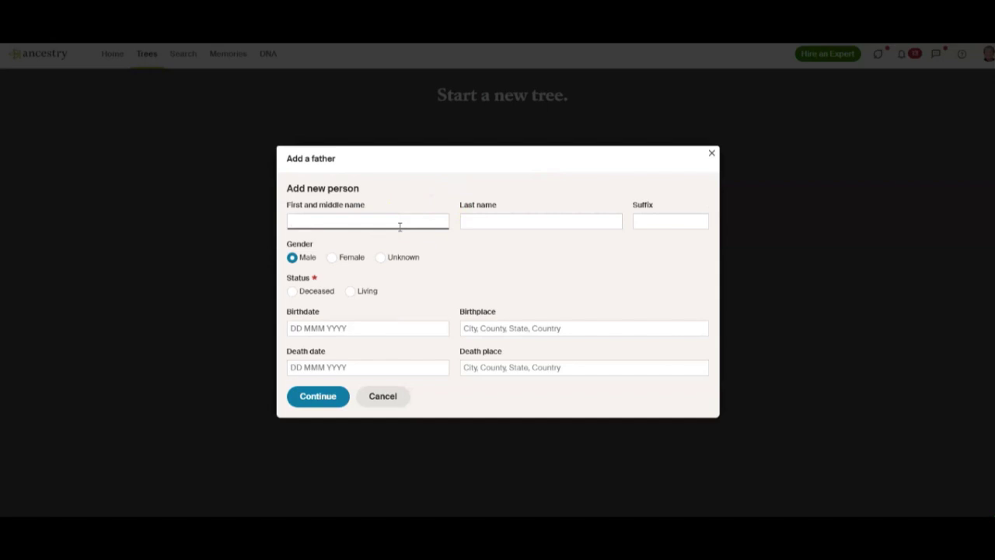
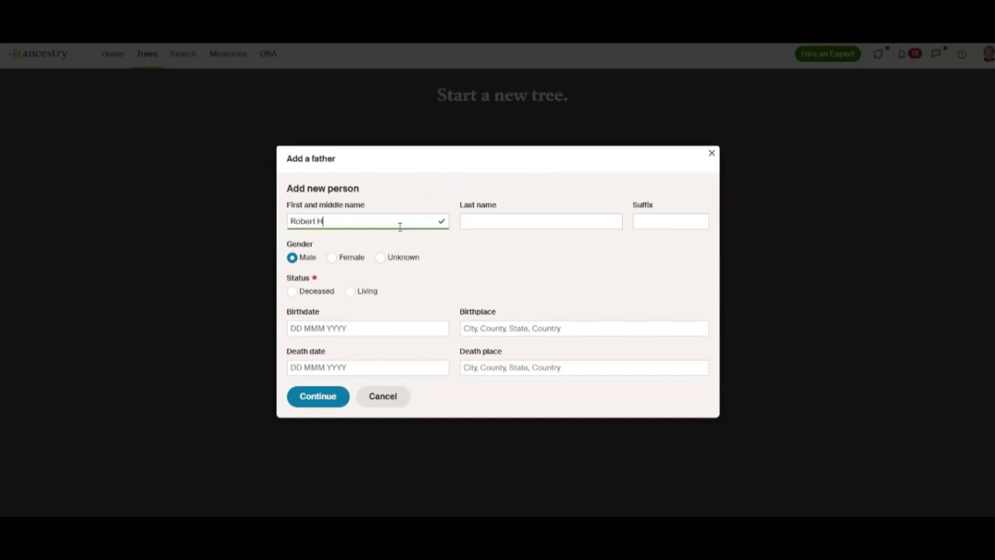
key("Tab")
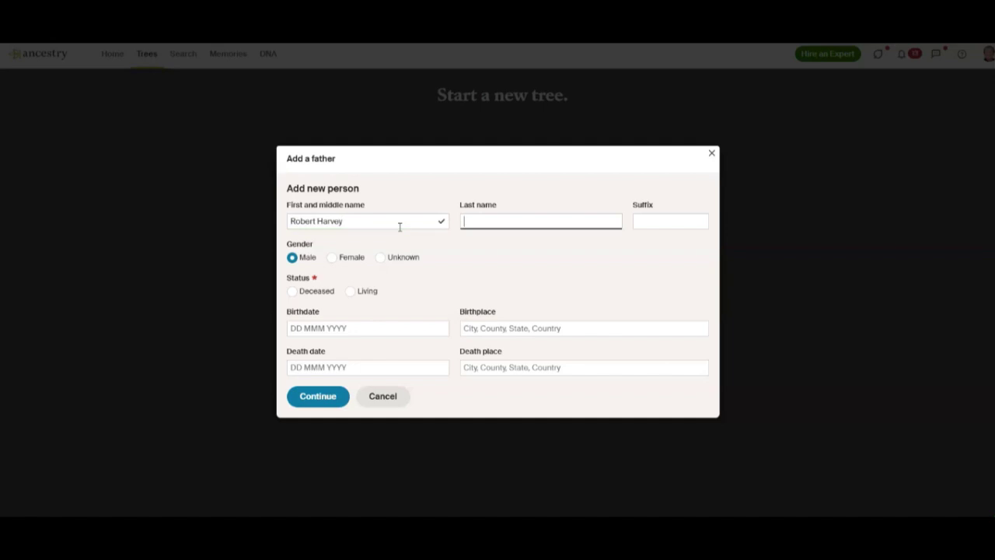
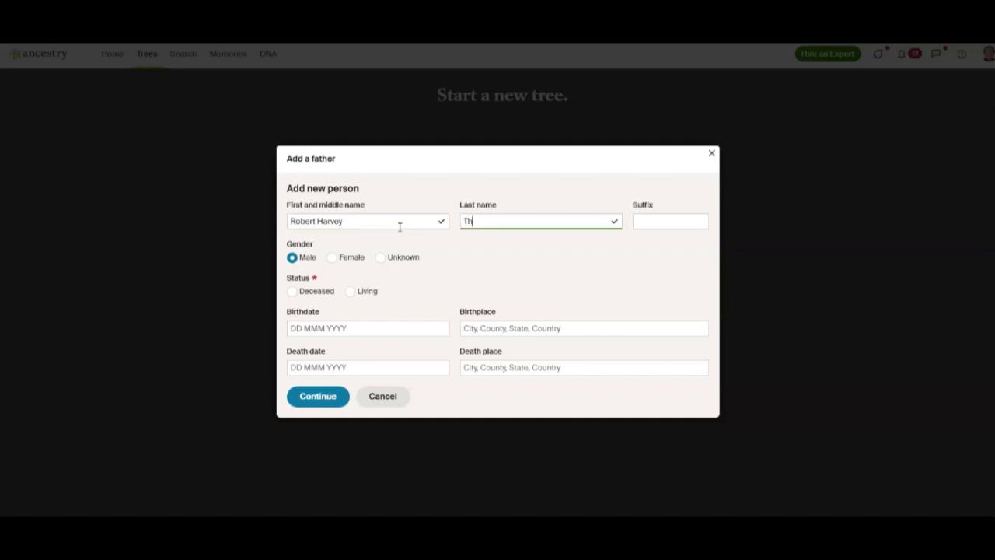
left_click(291, 296)
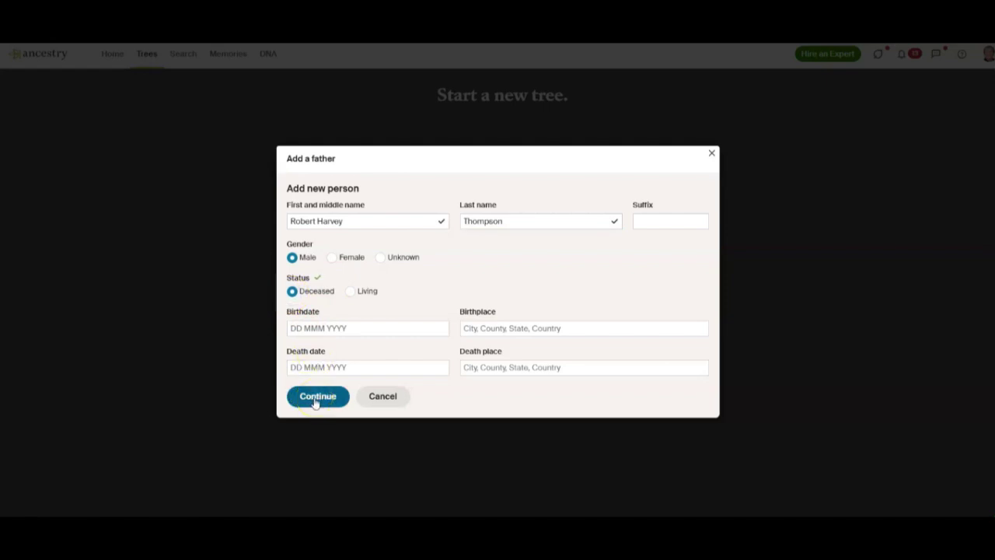
left_click(315, 400)
left_click(512, 251)
left_click(394, 259)
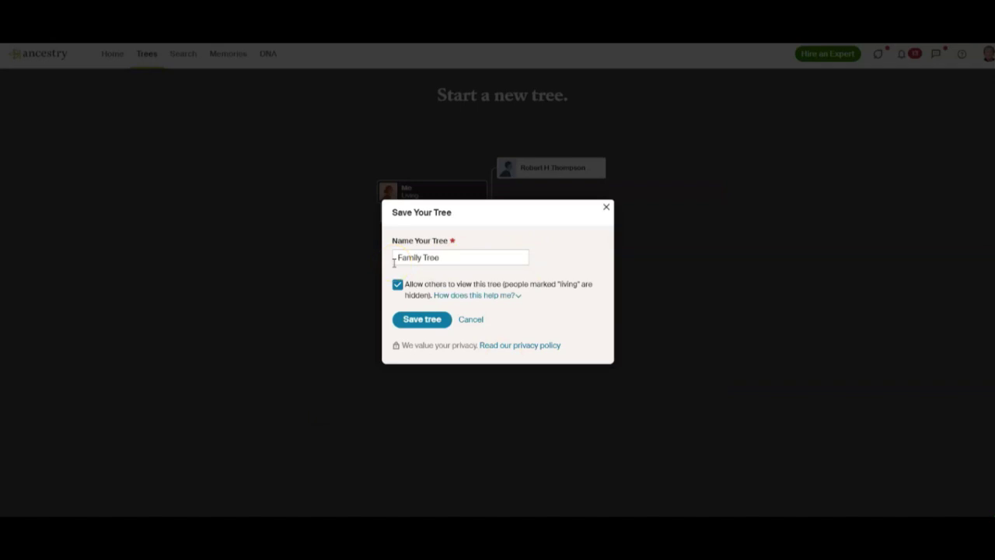
left_click(396, 259)
type("G")
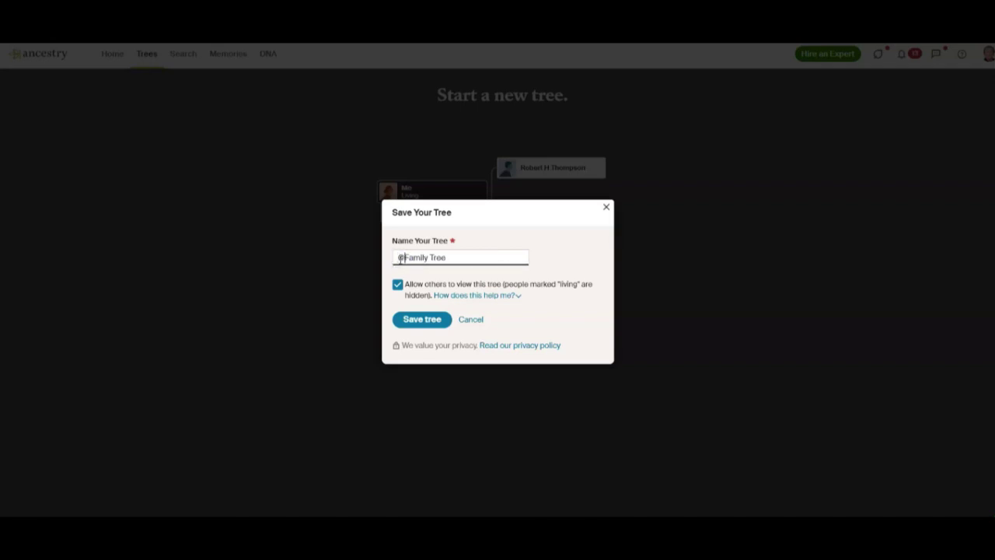
left_click(460, 254)
left_click(398, 286)
left_click(398, 286)
left_click(397, 286)
left_click(413, 324)
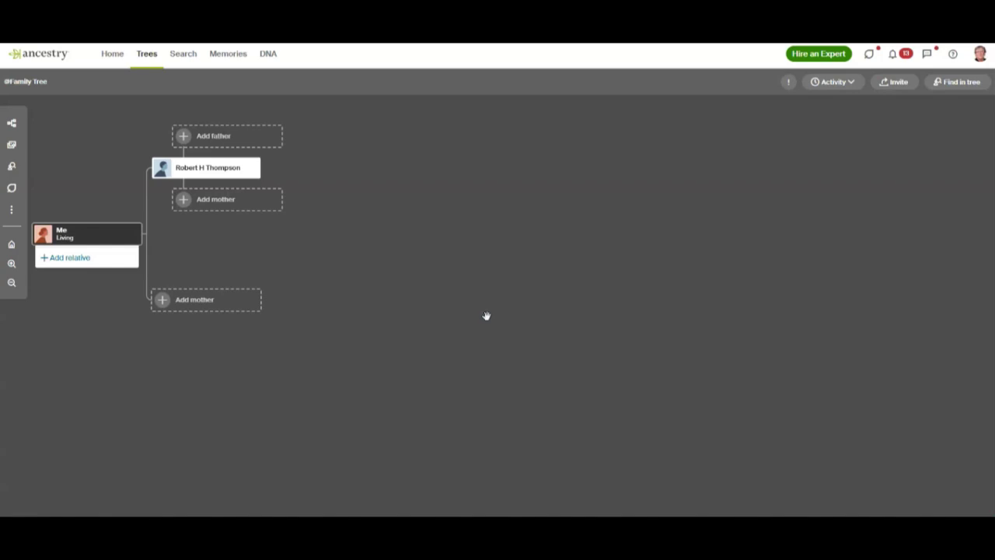
Switch the main family tree from the vertical view to the Horizontal pedigree layout.
left_click(674, 329)
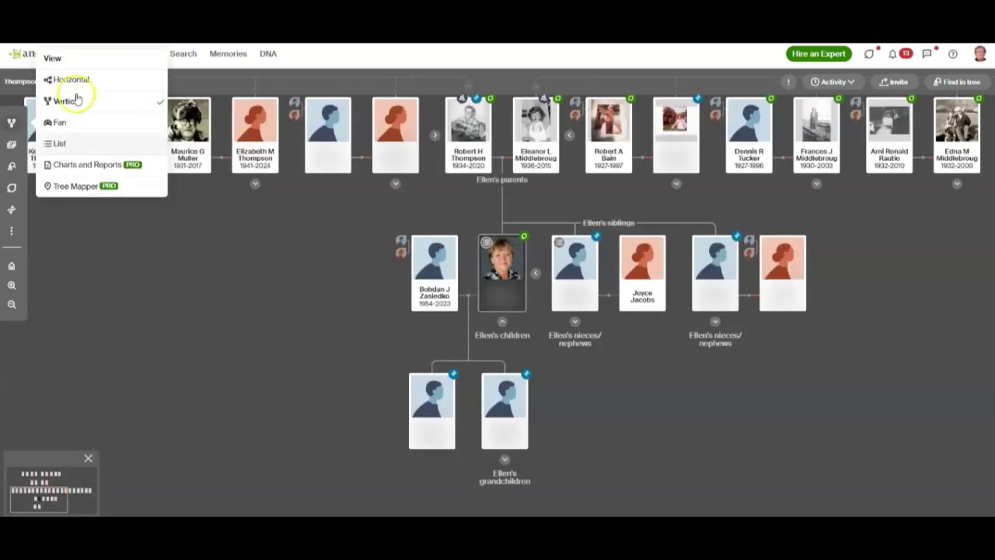
left_click(207, 252)
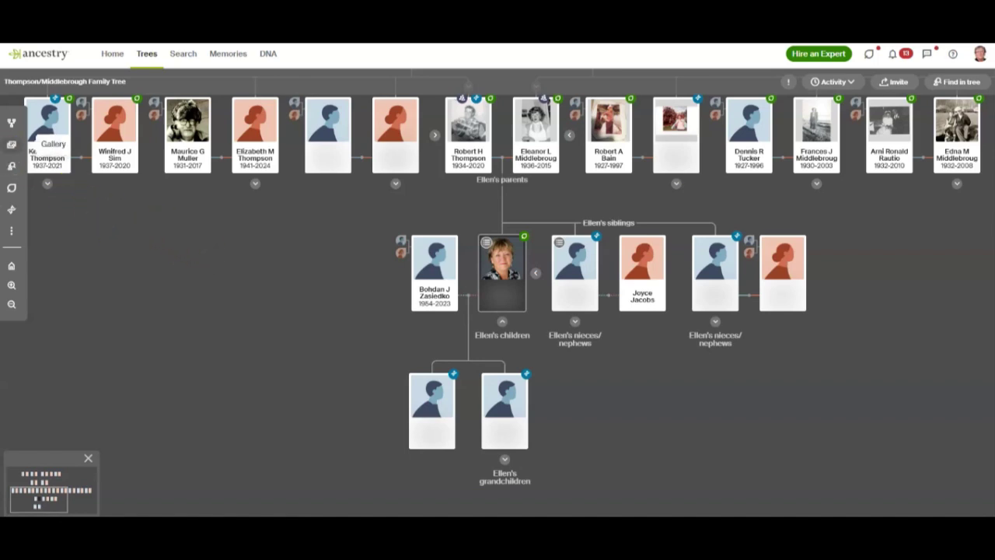
left_click(12, 123)
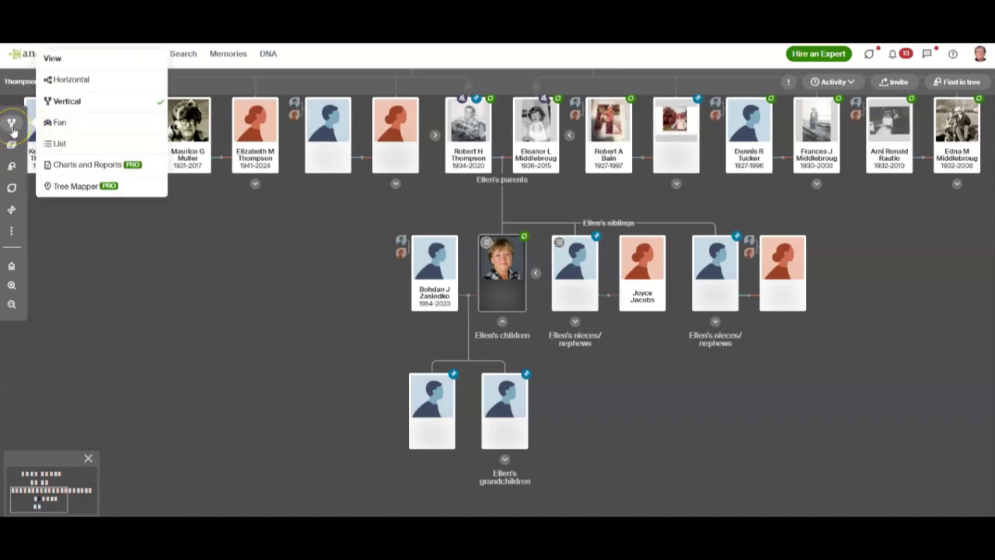
left_click(60, 108)
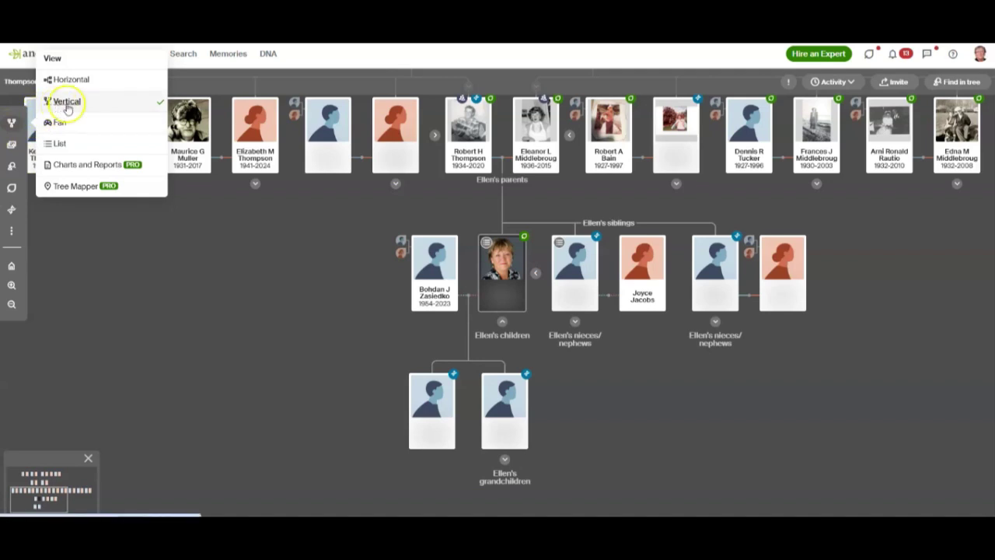
left_click(75, 85)
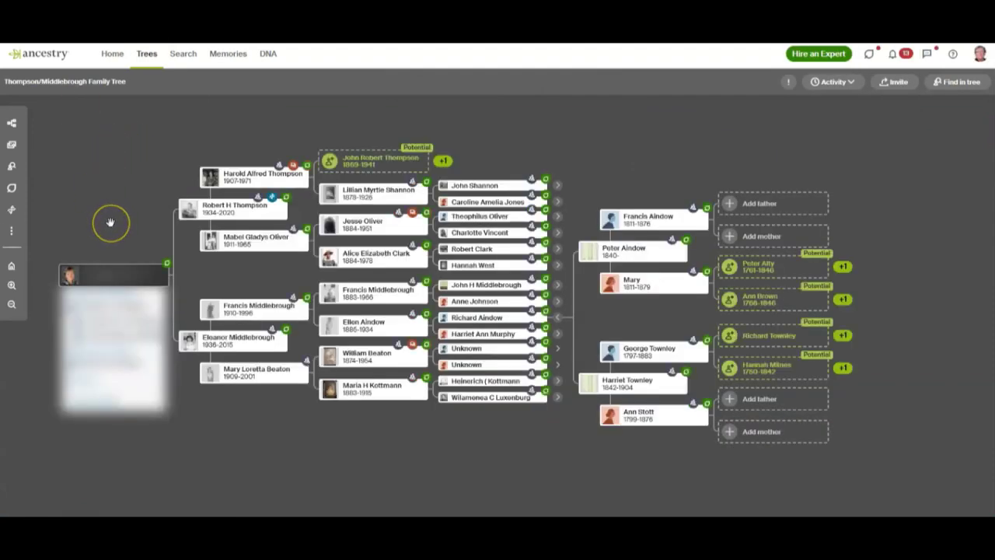
Open the father's full profile page from his tree card and show its Tools menu.
left_click(224, 212)
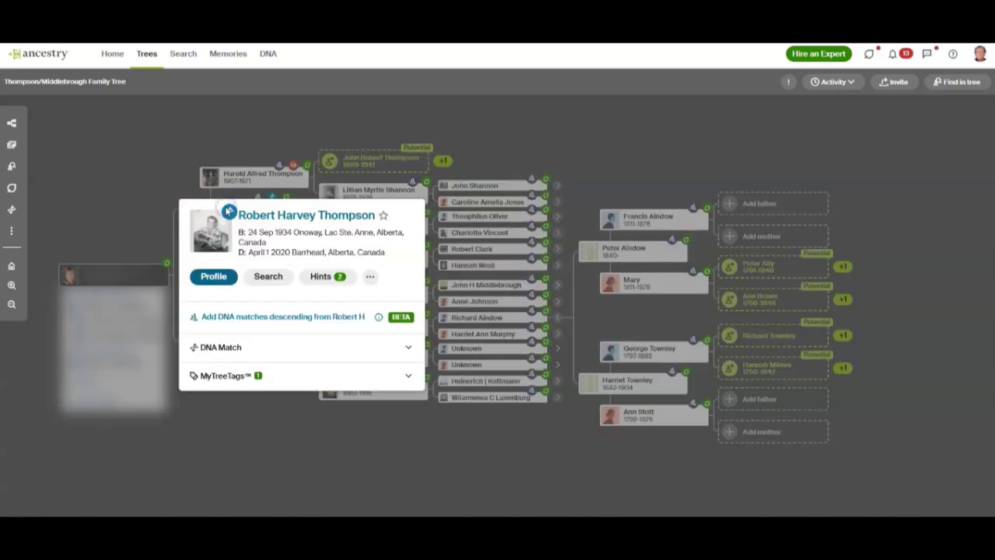
left_click(215, 277)
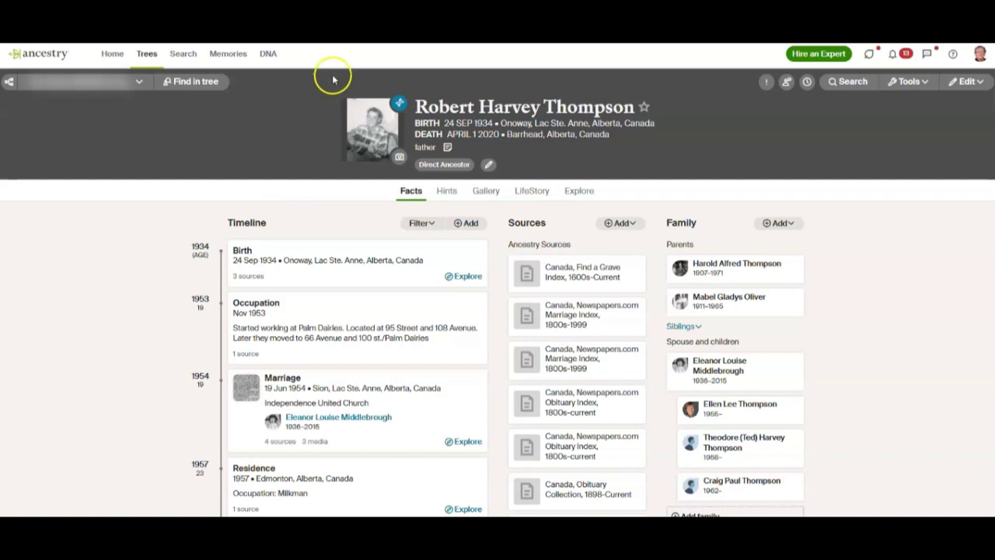
left_click(921, 82)
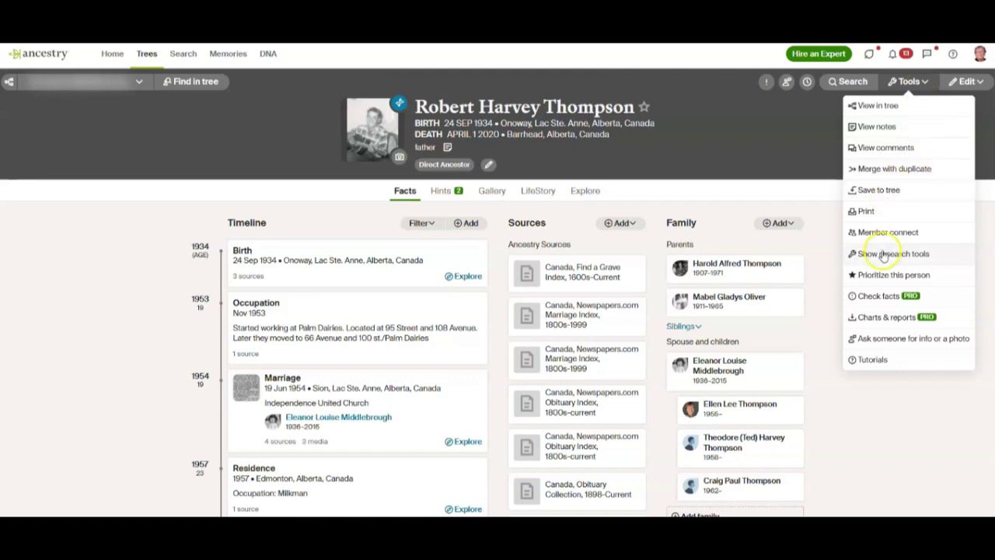
left_click(879, 190)
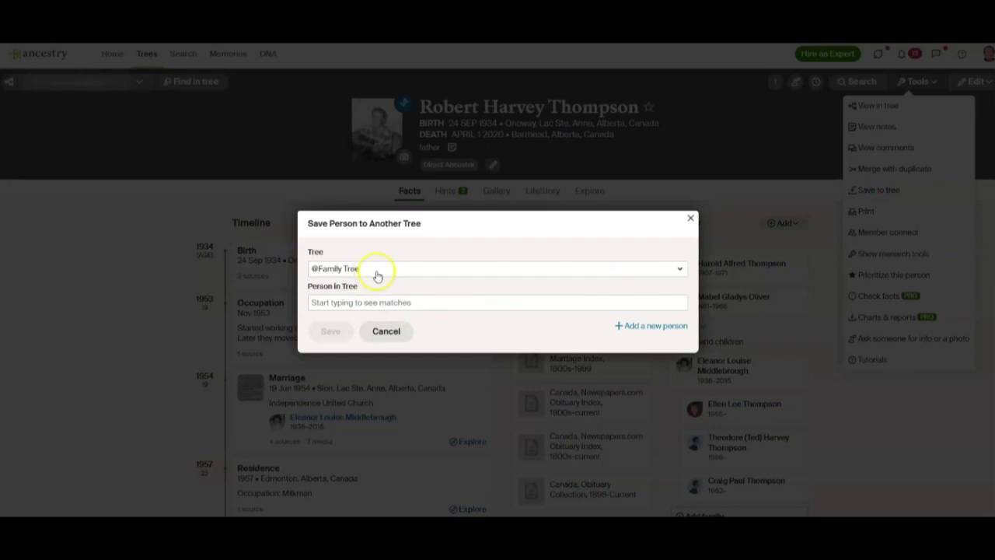
left_click(350, 302)
type("rober")
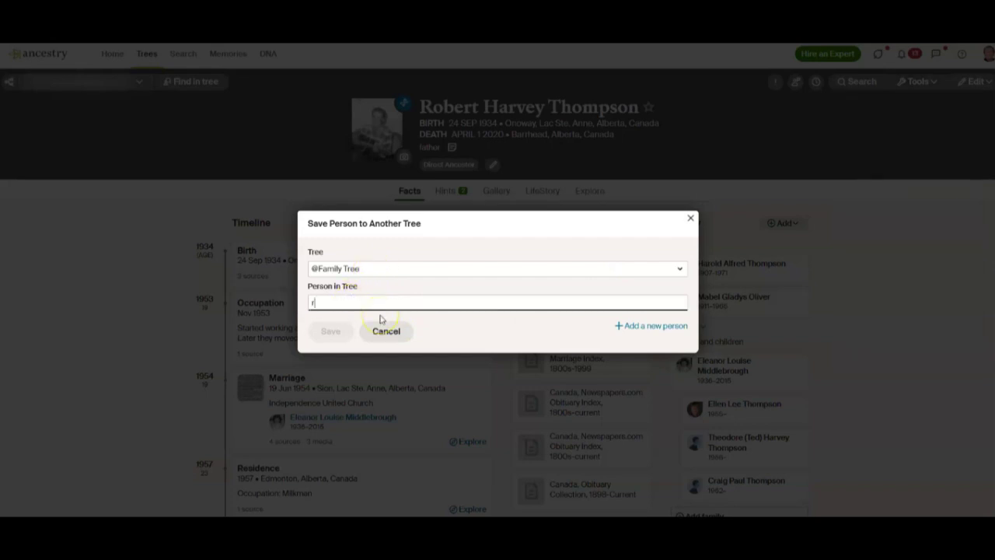
left_click(370, 324)
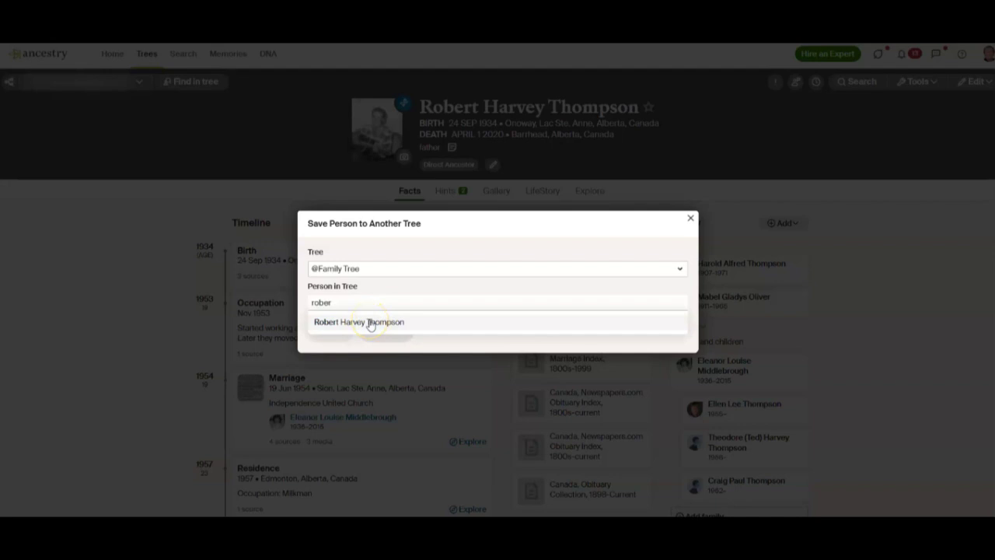
left_click(367, 326)
left_click(367, 327)
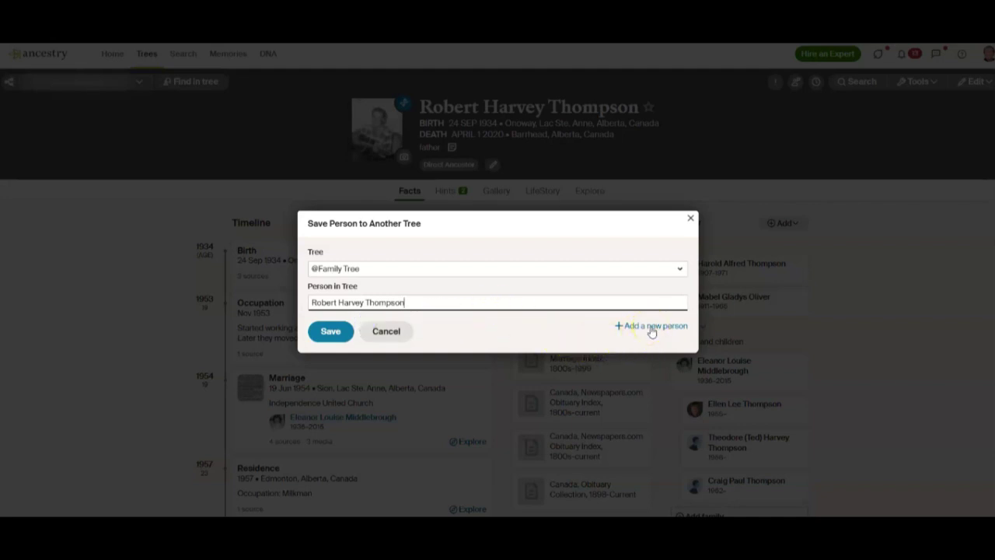
left_click(331, 333)
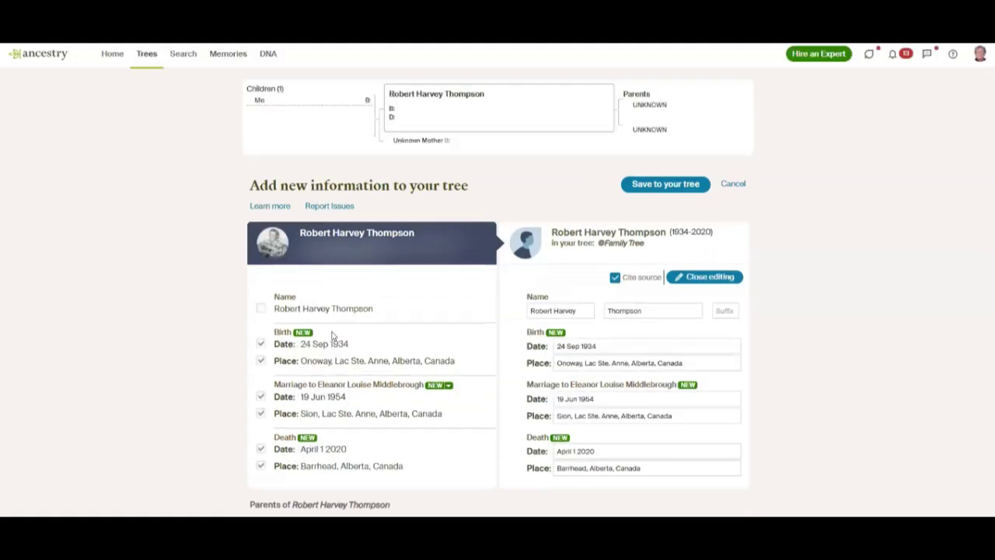
left_click(484, 322)
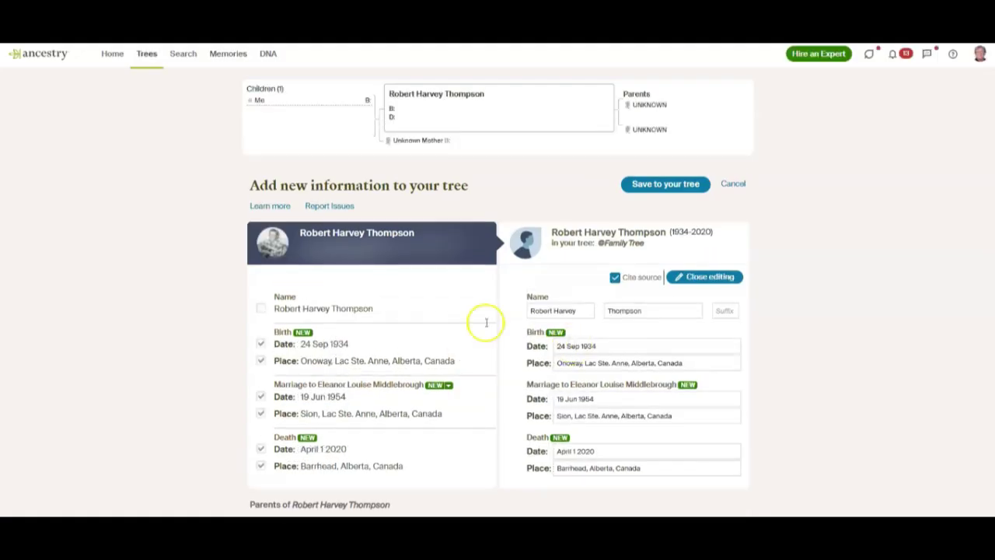
scroll(455, 322, "down", 3)
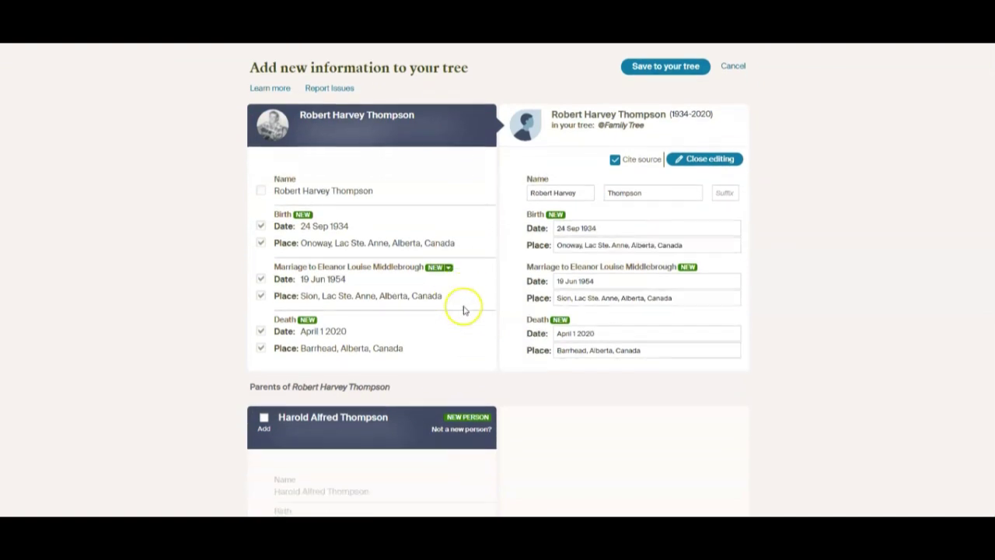
scroll(464, 310, "down", 1)
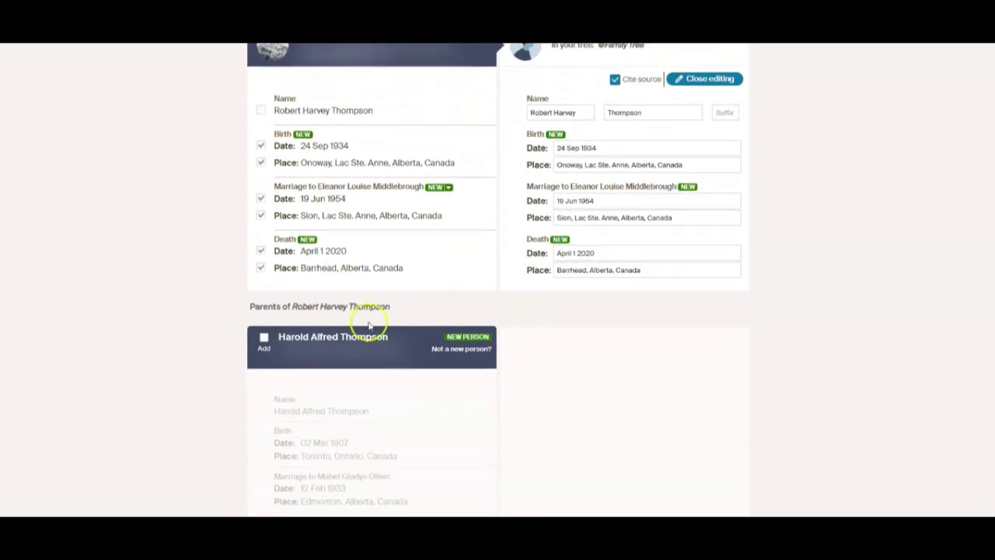
left_click(265, 338)
scroll(416, 381, "down", 5)
left_click(262, 392)
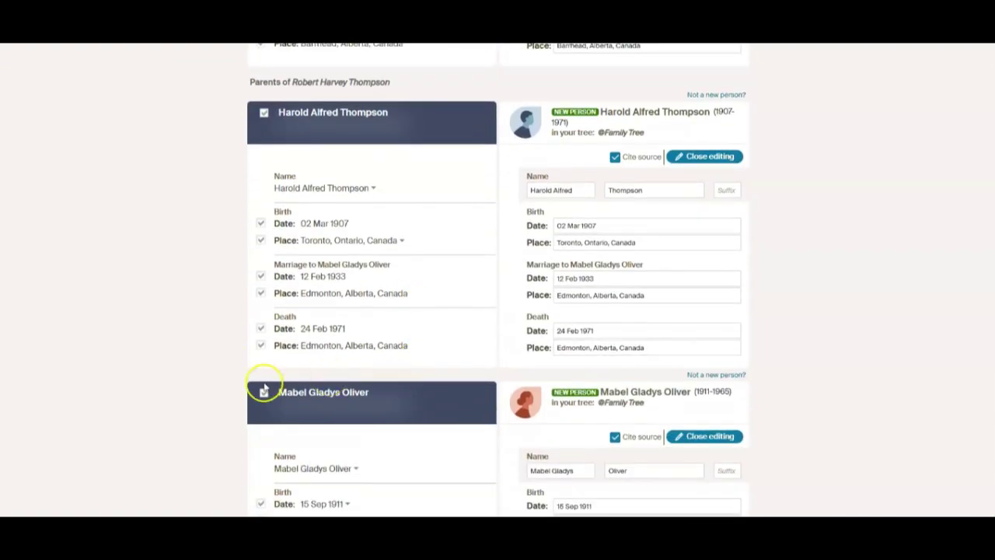
scroll(340, 382, "down", 2)
scroll(371, 382, "down", 5)
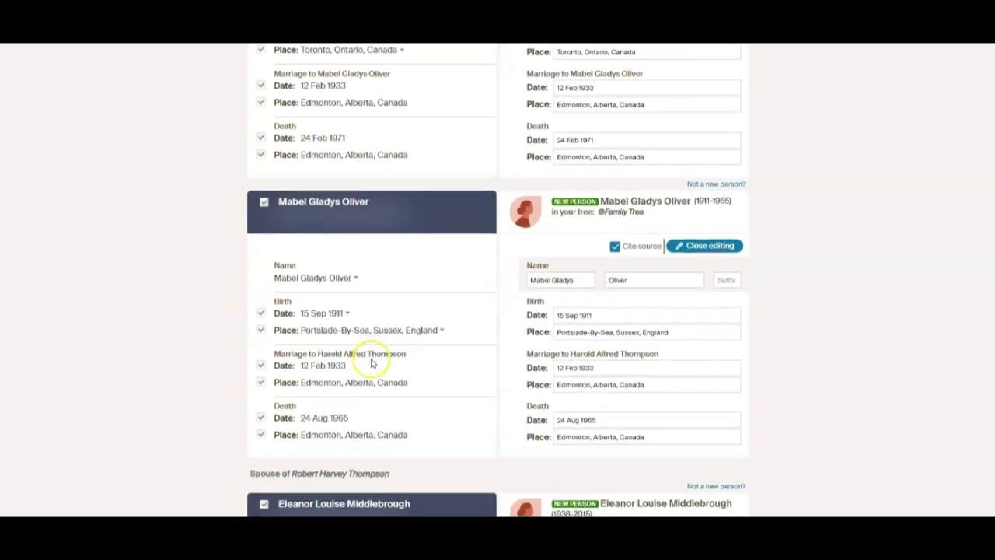
scroll(470, 367, "down", 6)
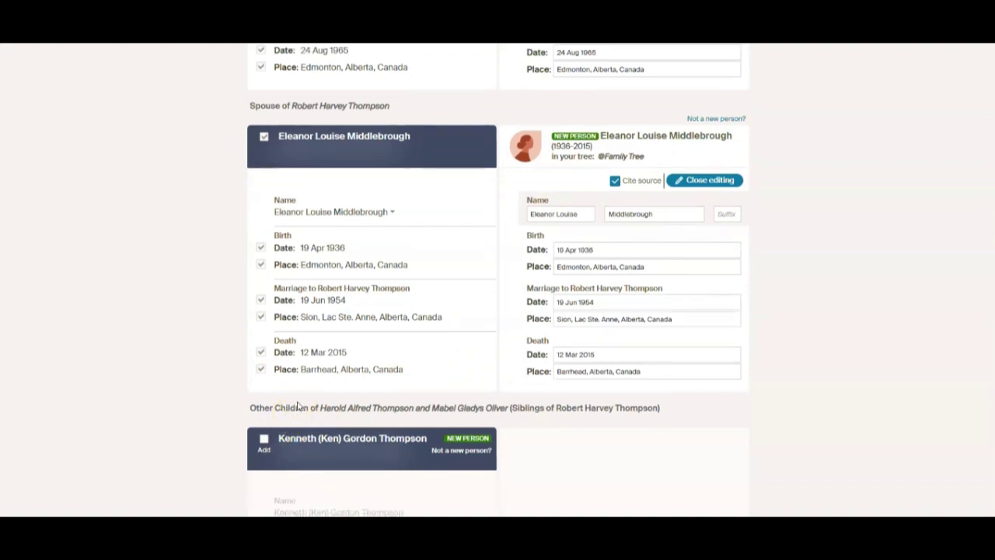
scroll(298, 405, "down", 1)
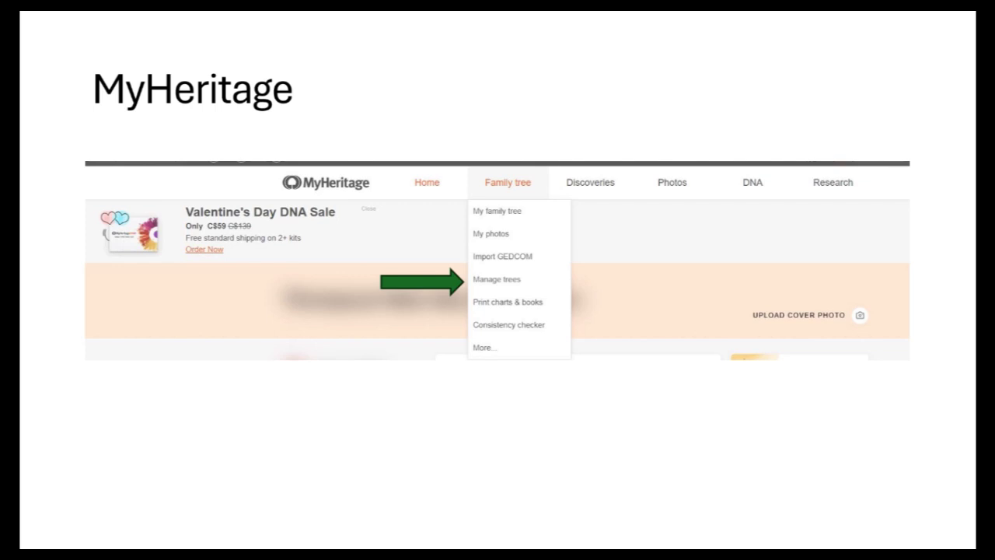
Advance through the Manage family trees slide to the Create online family tree form slide.
key("Right")
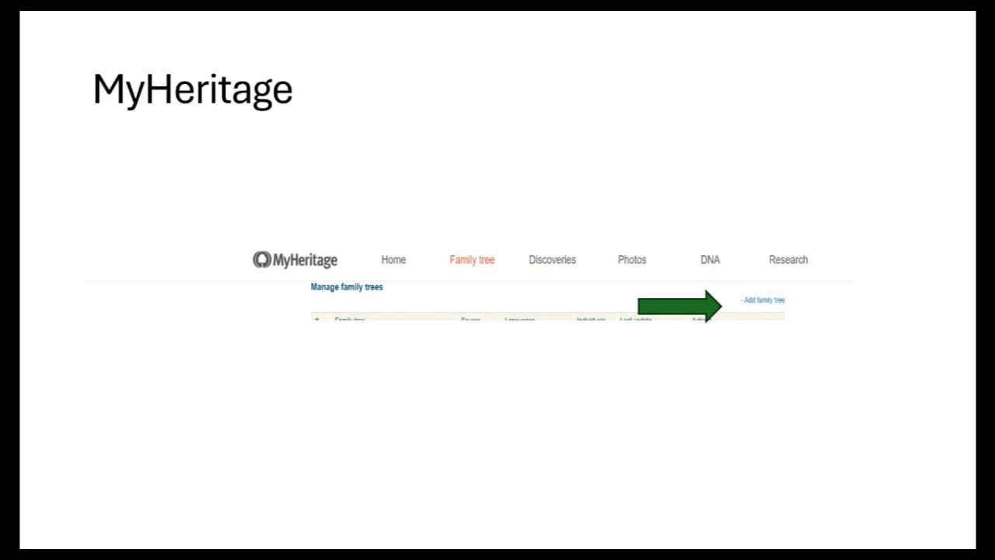
key("Right")
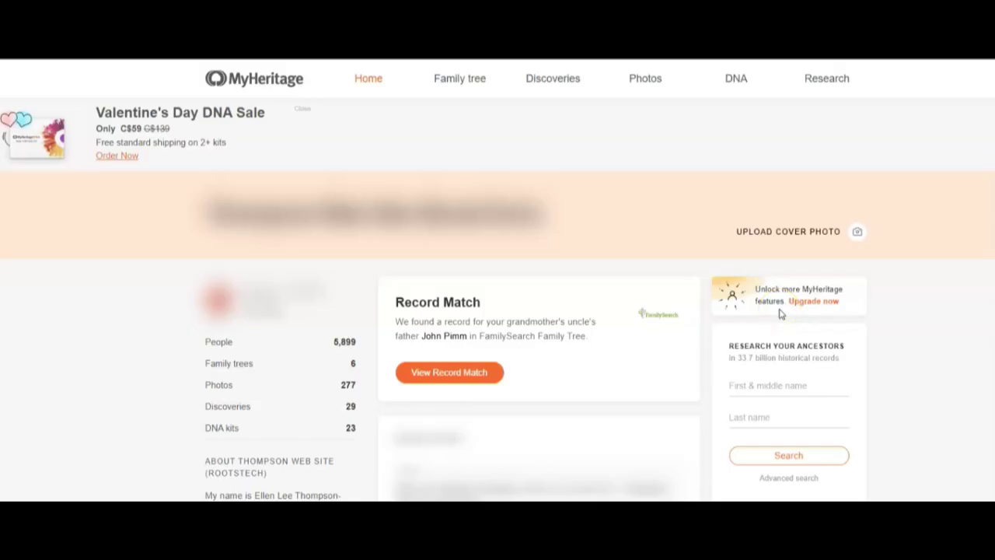
Choose Manage DNA kits from MyHeritage's DNA menu.
mouse_move(733, 78)
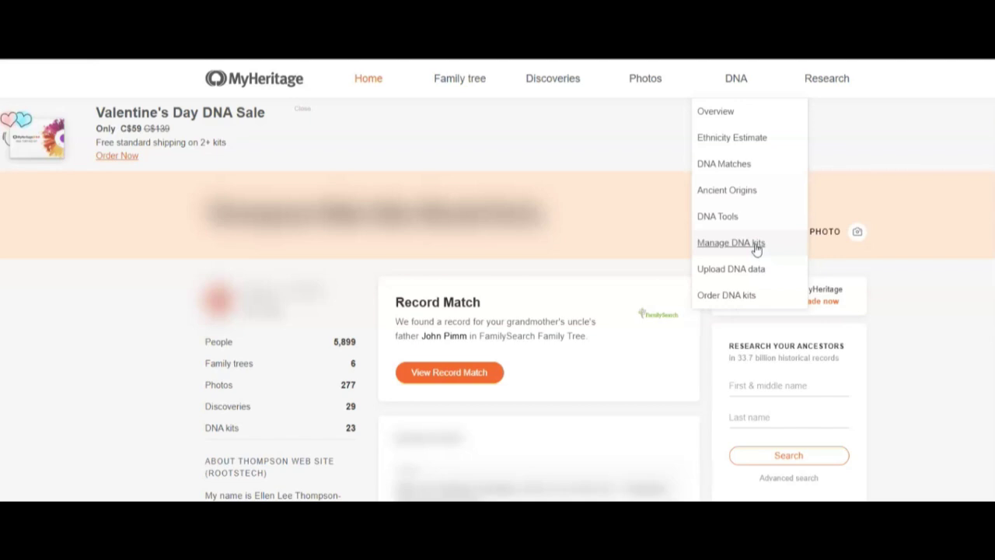
left_click(757, 246)
Select Manage DNA kits, closing the DNA dropdown and leaving the MyHeritage home page in view.
left_click(758, 244)
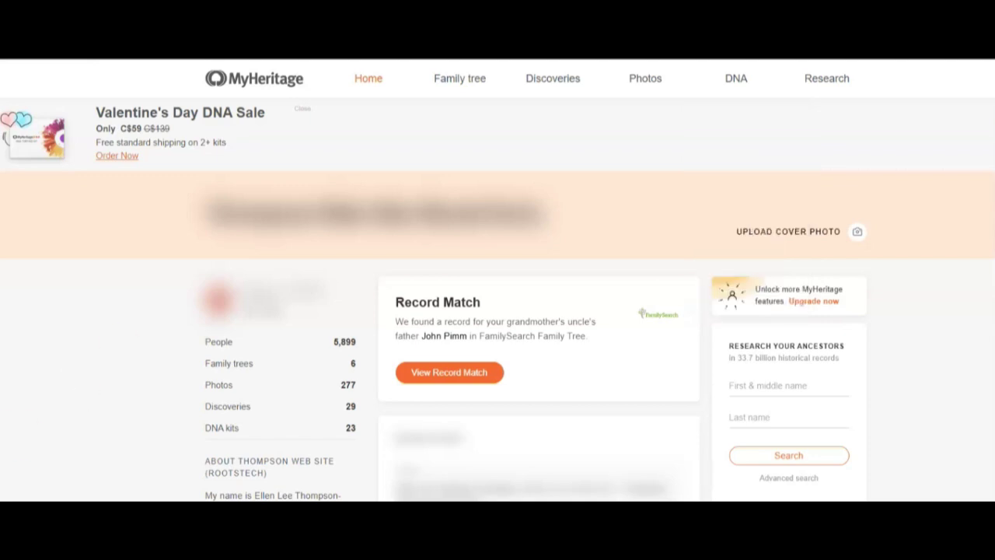